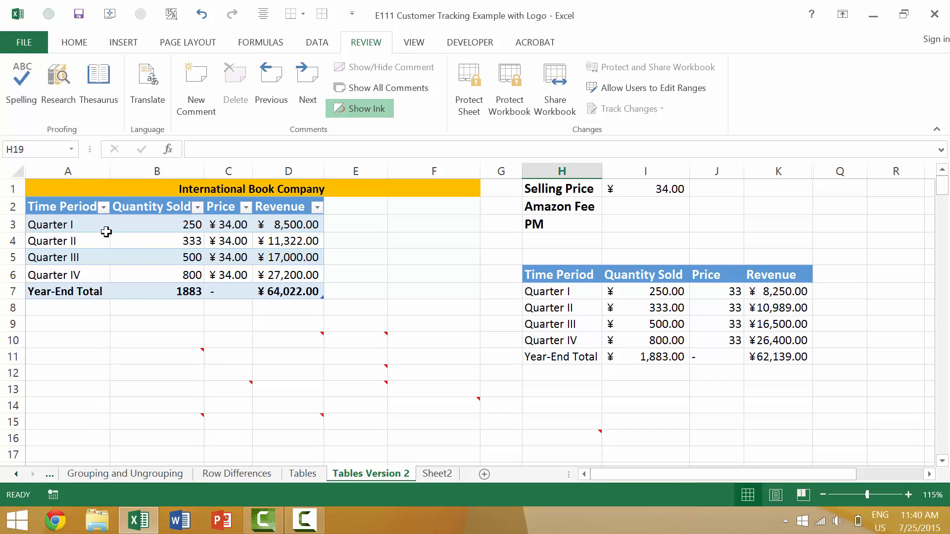
# Step: Insert a blank comment in cell E17
pyautogui.scroll(-2, 104, 229)
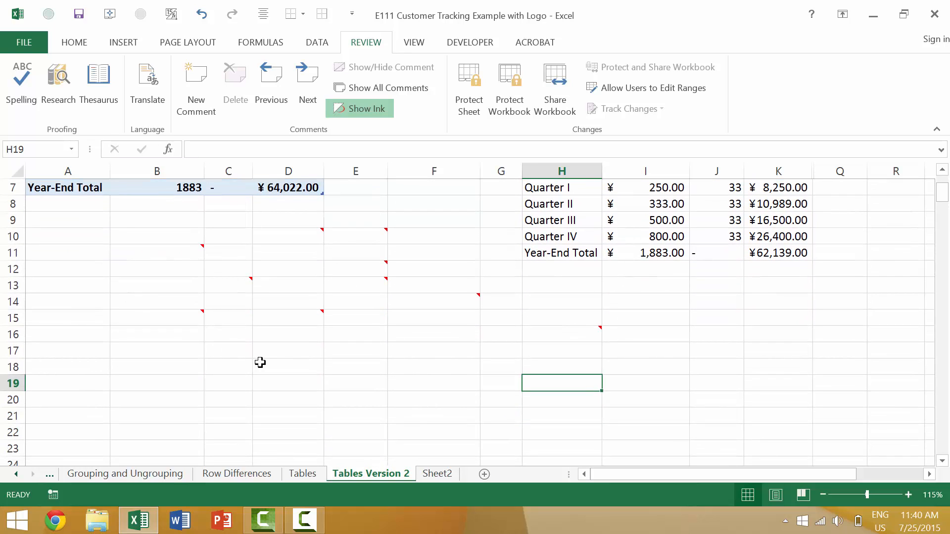
pyautogui.click(282, 354)
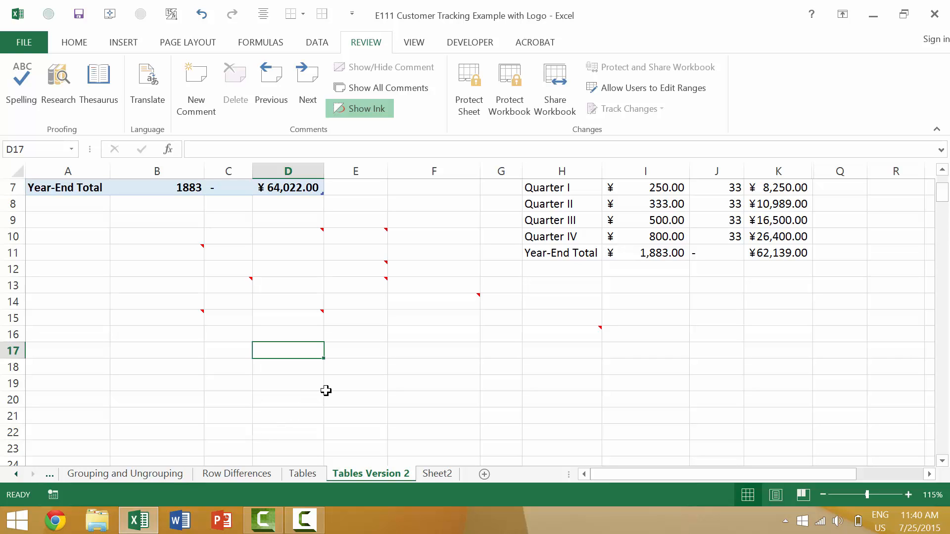
pyautogui.click(354, 361)
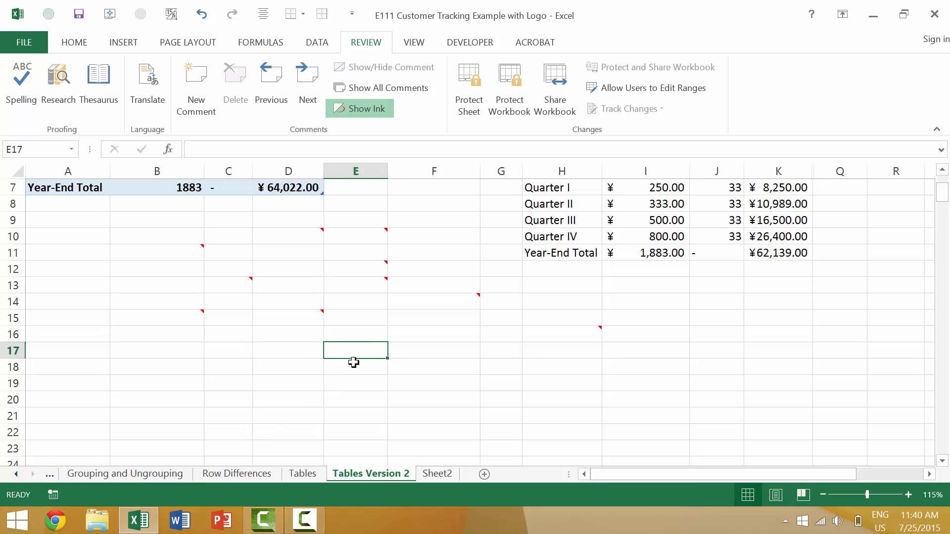
pyautogui.hotkey('shift', 'F2')
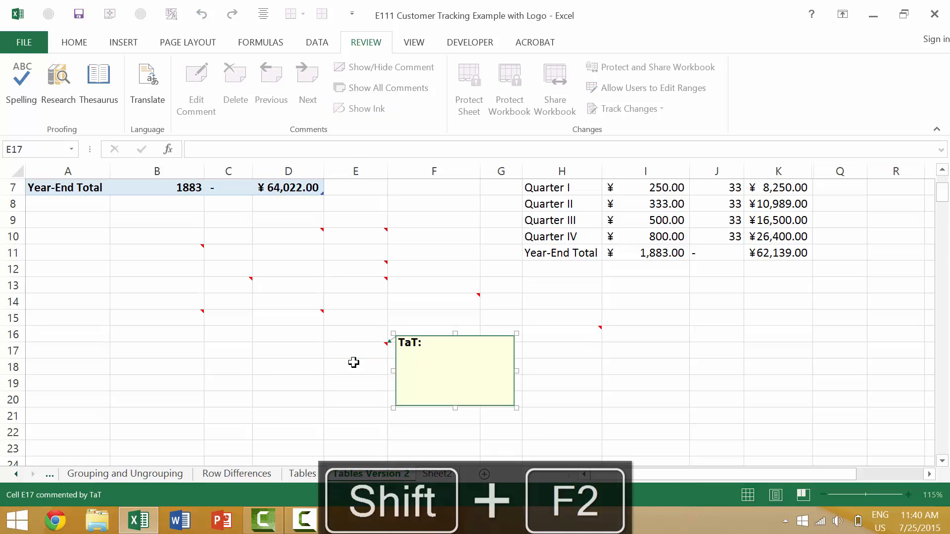
pyautogui.press('Escape')
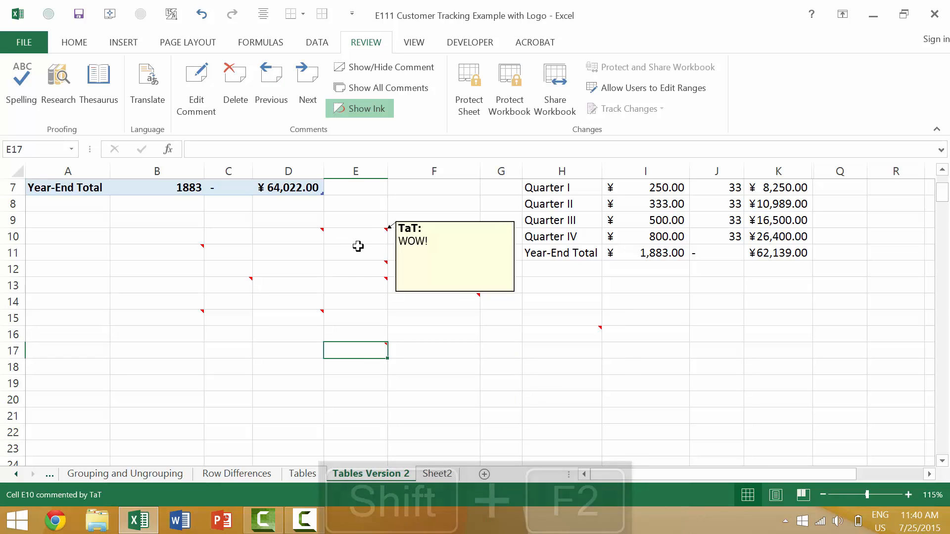
# Step: Hover over commented cells to display their comments
pyautogui.click(482, 371)
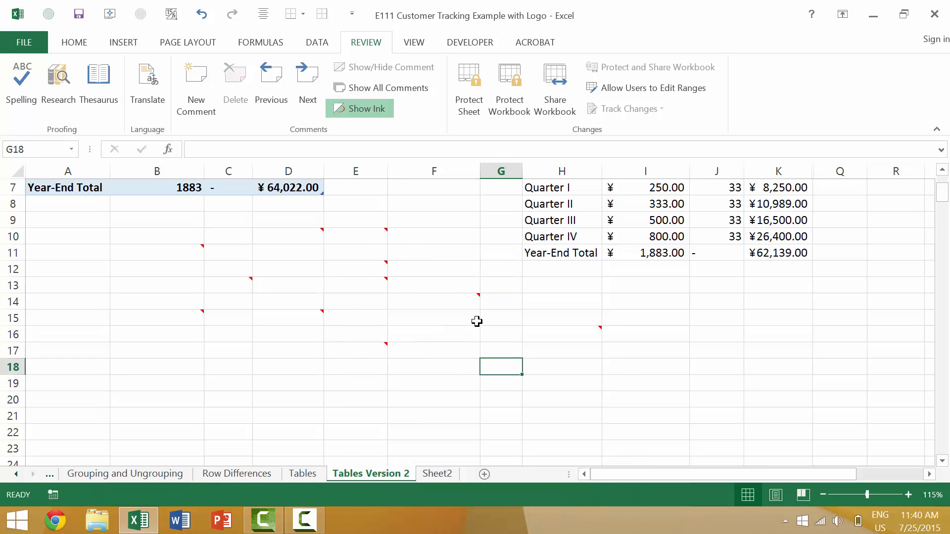
pyautogui.moveTo(469, 294)
pyautogui.moveTo(379, 261)
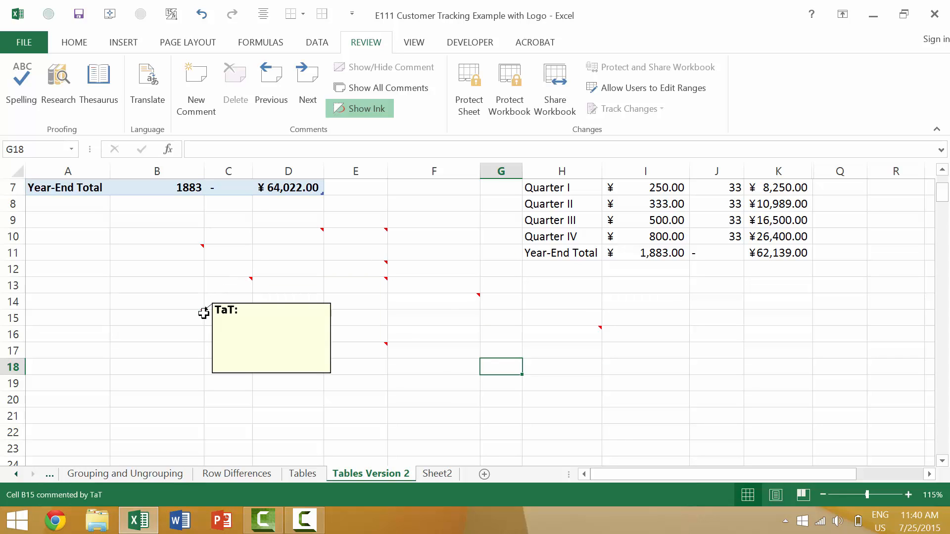
pyautogui.moveTo(369, 348)
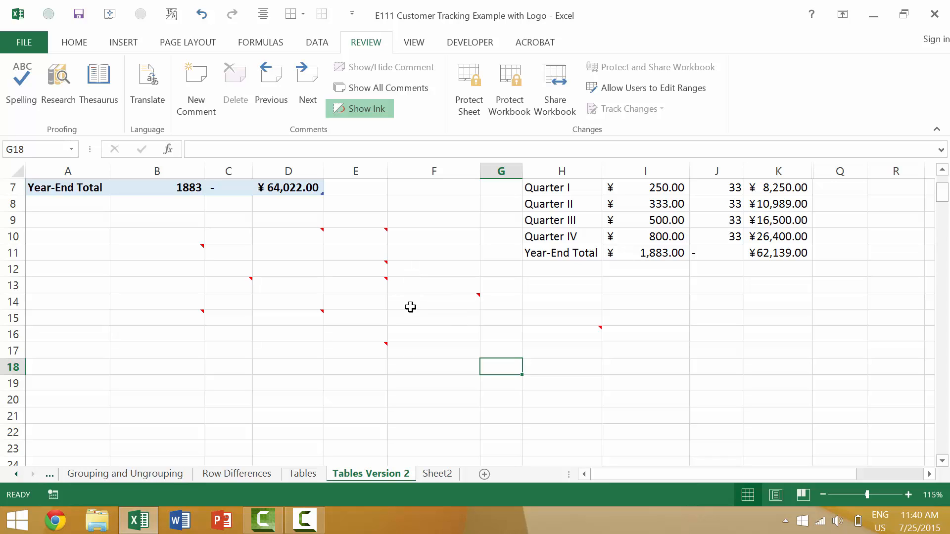
# Step: Select all cells containing comments on the sheet, then deselect them
pyautogui.click(401, 391)
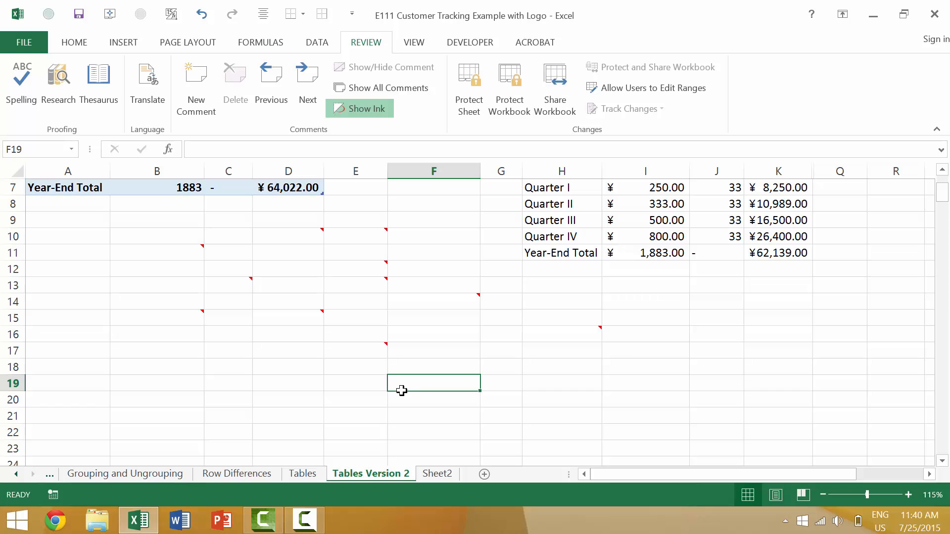
pyautogui.hotkey('ctrl', 'shift', 'o')
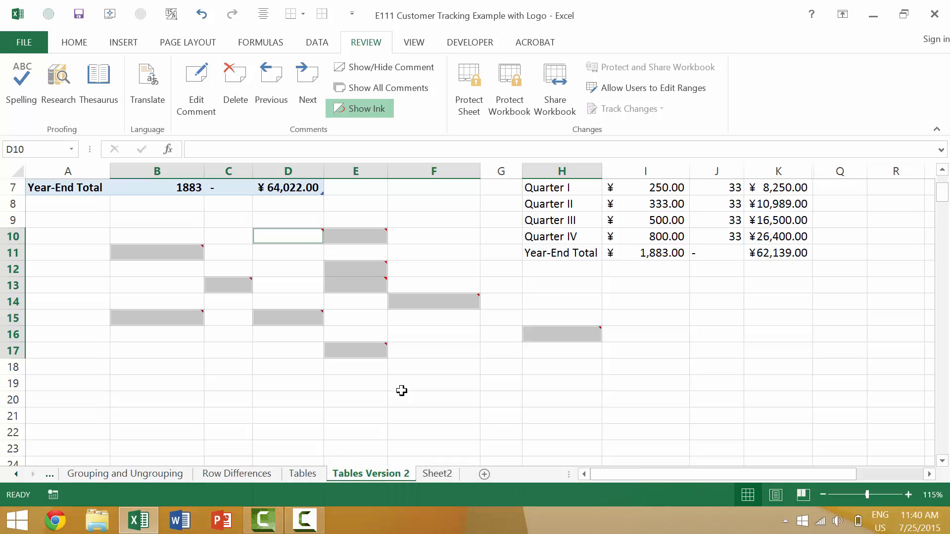
pyautogui.click(401, 390)
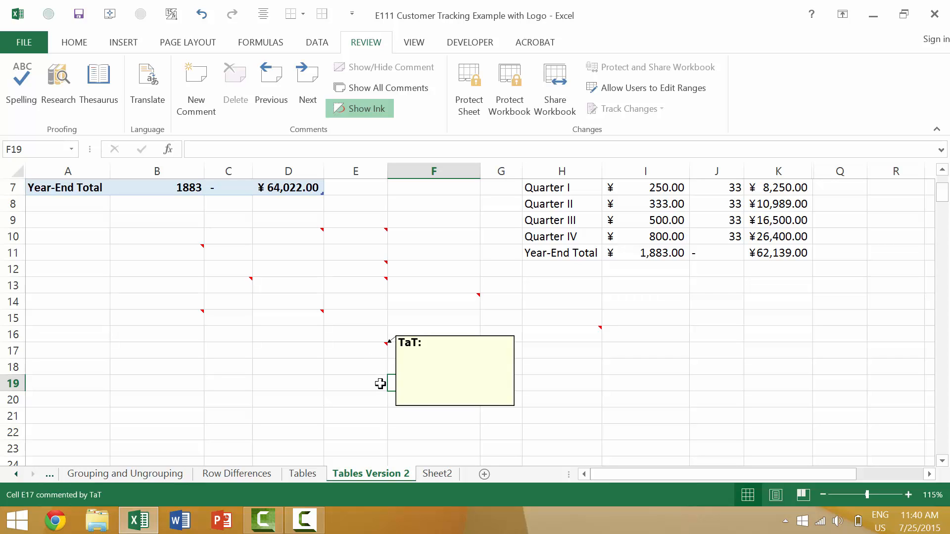
# Step: Browse the commented cells E17 and D10
pyautogui.click(373, 349)
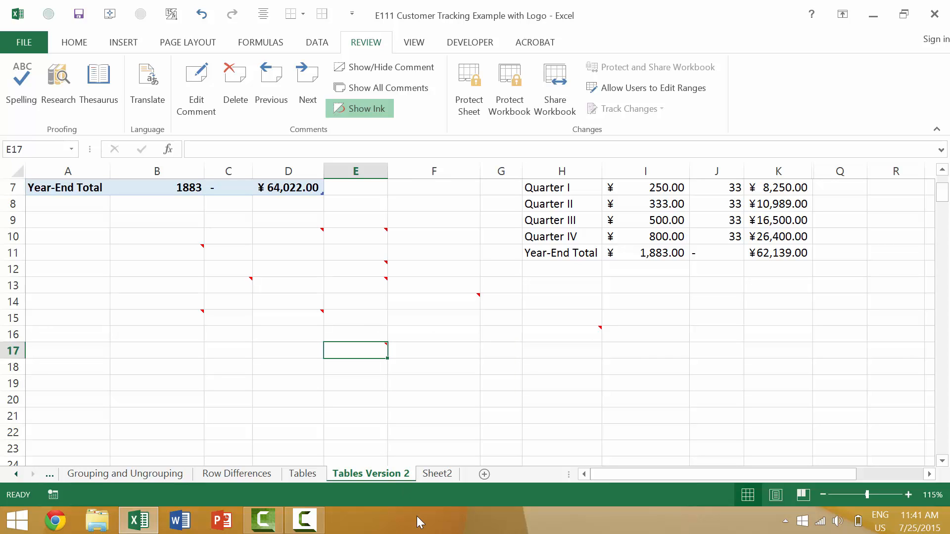
pyautogui.click(320, 240)
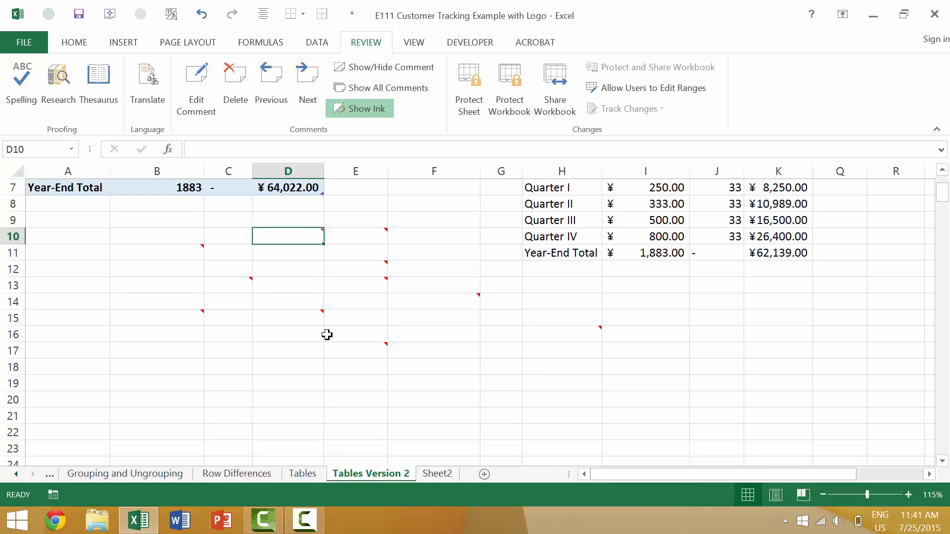
pyautogui.press('Up')
pyautogui.press('Up')
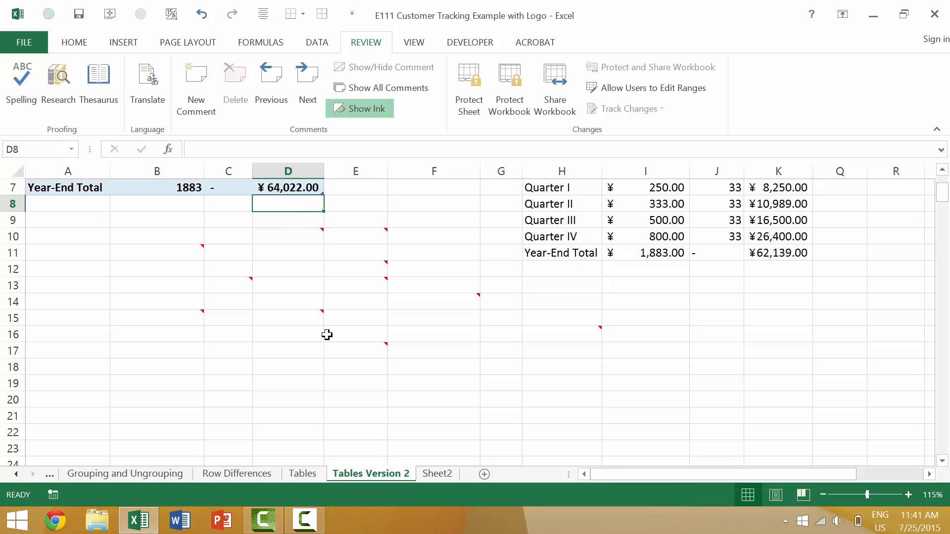
pyautogui.press('Down')
pyautogui.press('Down')
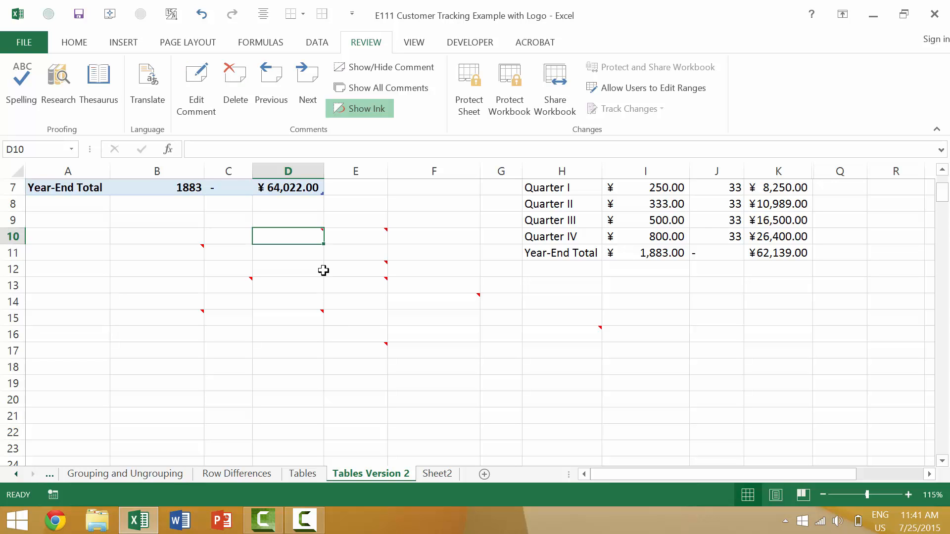
# Step: Replace the text of cell D10's comment with "Edit it here..." and close the comment
pyautogui.moveTo(325, 268)
pyautogui.scroll(7, 325, 268)
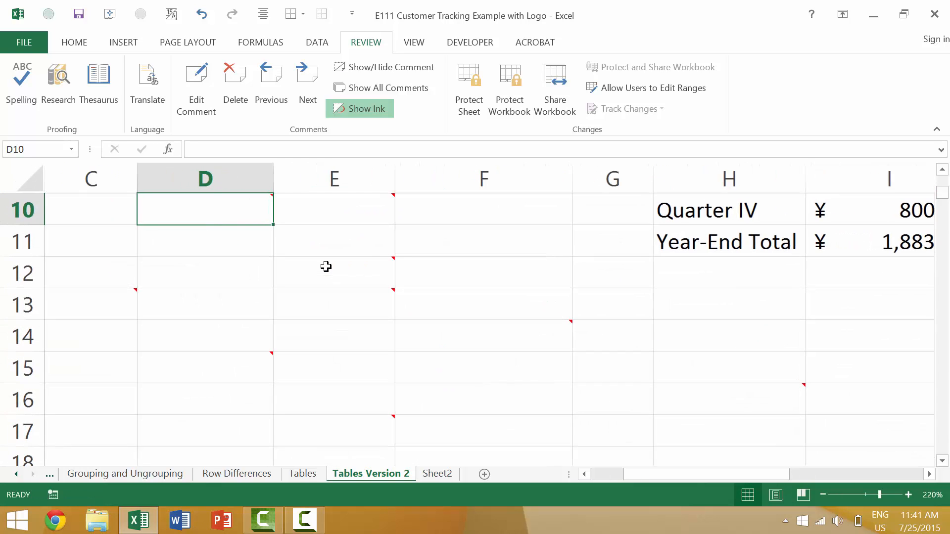
pyautogui.scroll(2, 286, 275)
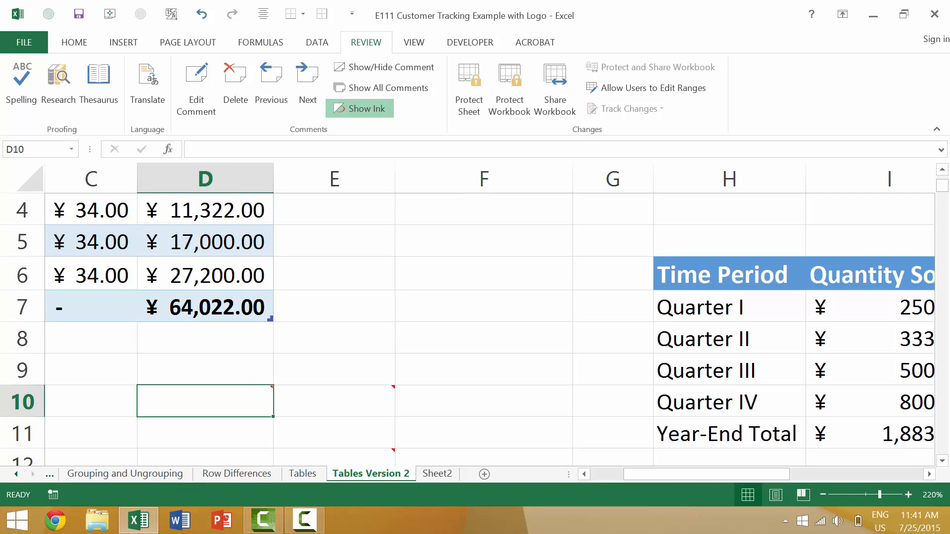
pyautogui.hotkey('shift', 'F2')
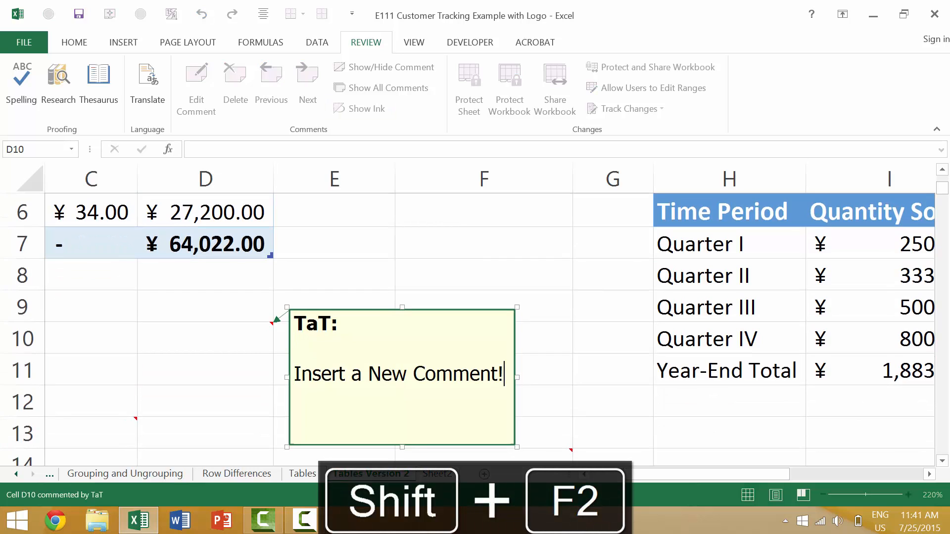
pyautogui.hotkey('shift', 'Home')
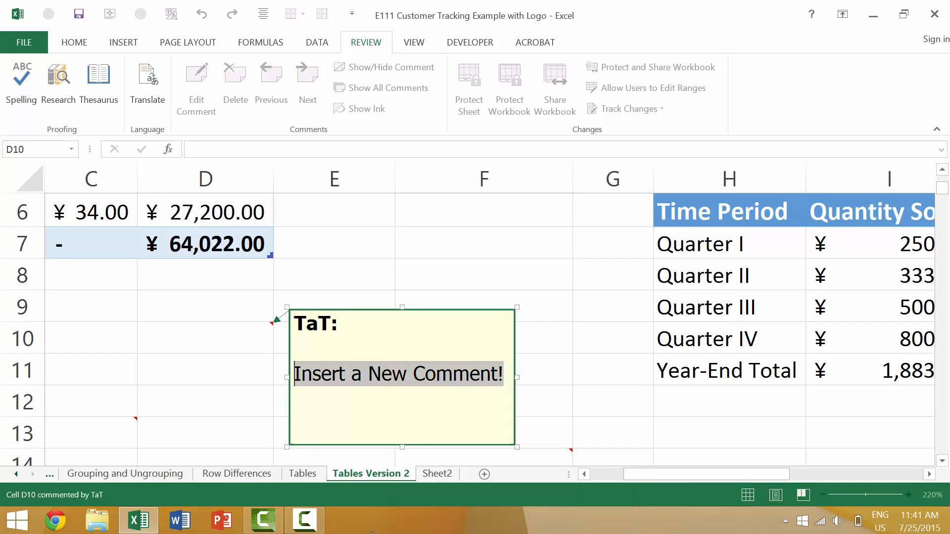
pyautogui.write('Edit it')
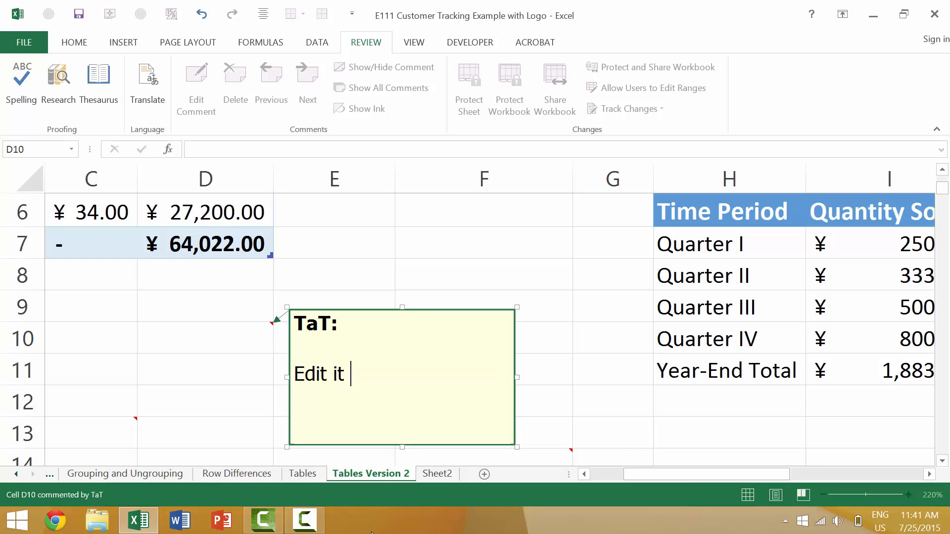
pyautogui.write(' here.')
pyautogui.press('Return')
pyautogui.press('Return')
pyautogui.press('Return')
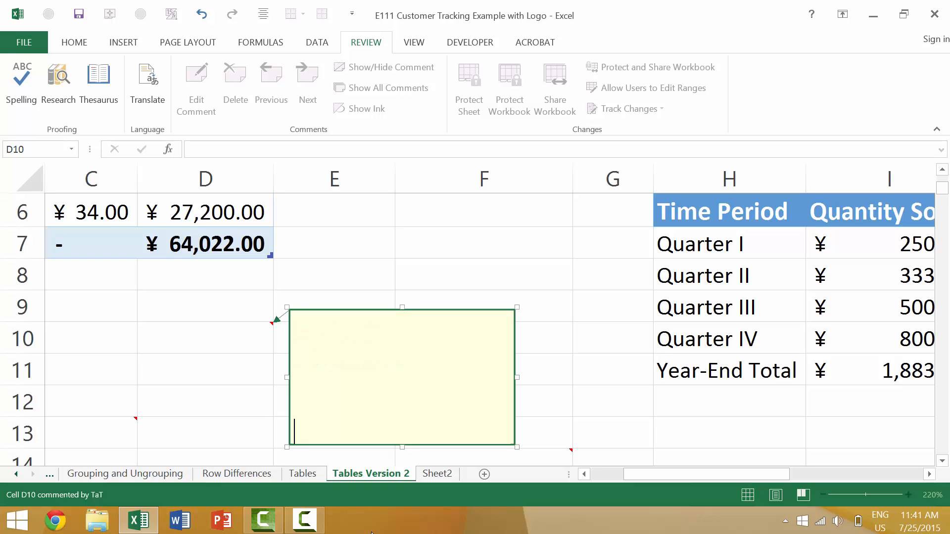
pyautogui.press('Up')
pyautogui.press('Up')
pyautogui.press('Up')
pyautogui.press('Up')
pyautogui.press('Up')
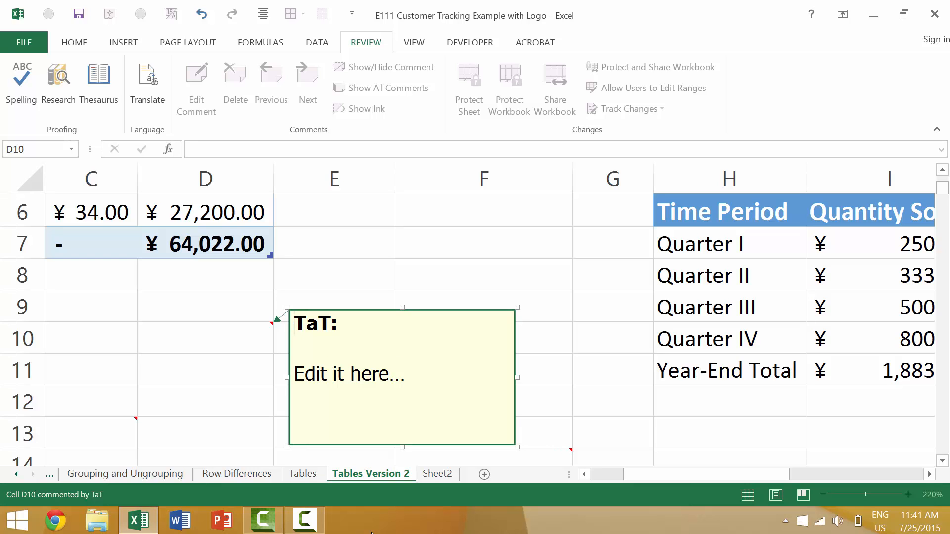
pyautogui.press('Escape')
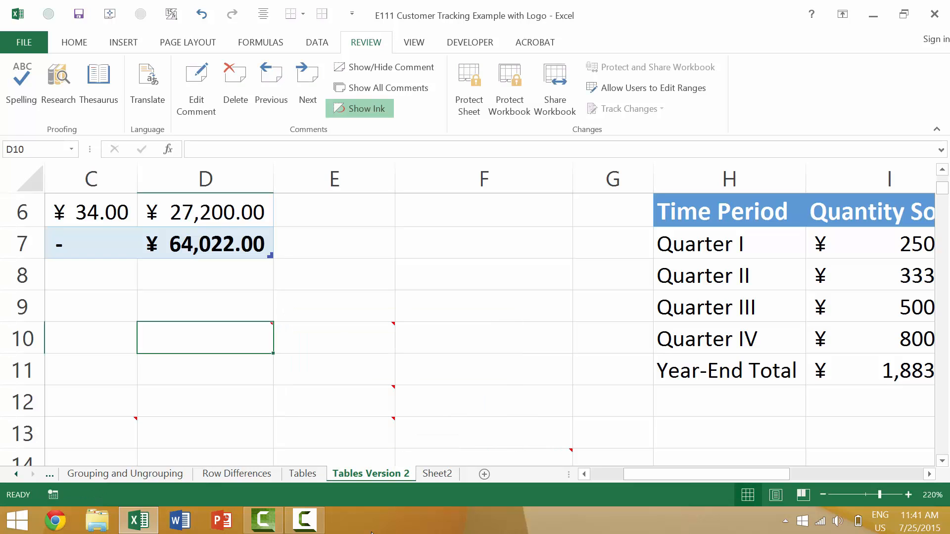
# Step: Select the WOW! text in cell E10's comment and increase its font size to 72
pyautogui.click(344, 327)
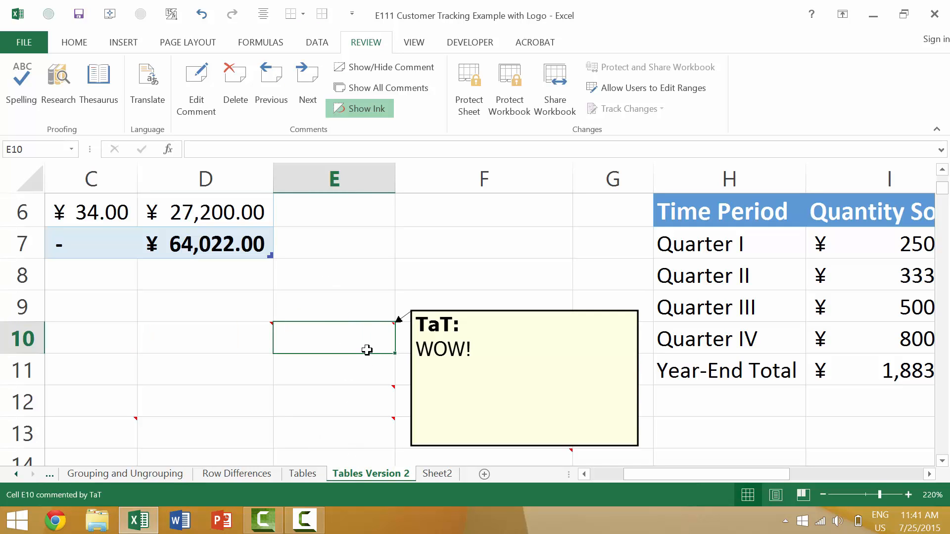
pyautogui.moveTo(376, 424)
pyautogui.hotkey('shift', 'F2')
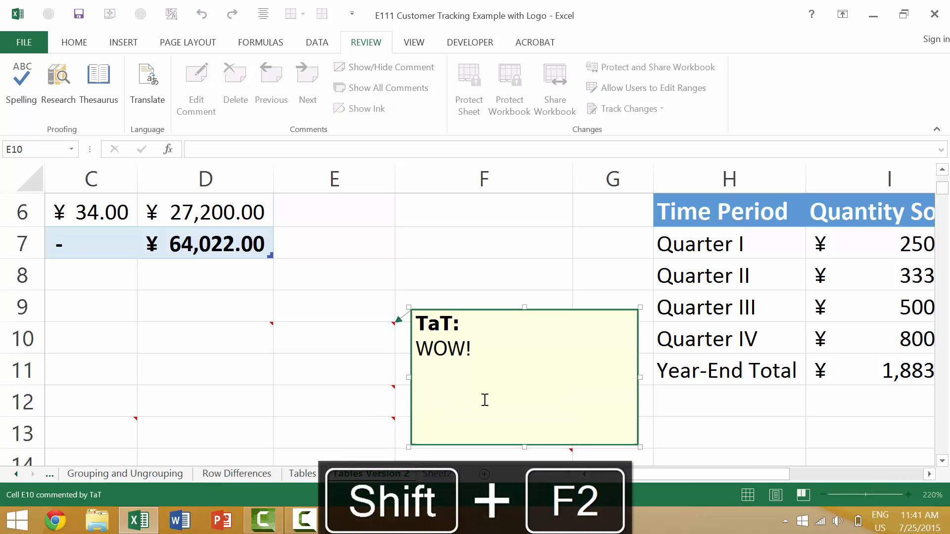
pyautogui.moveTo(490, 359); pyautogui.dragTo(397, 318)
pyautogui.hotkey('ctrl', 'c')
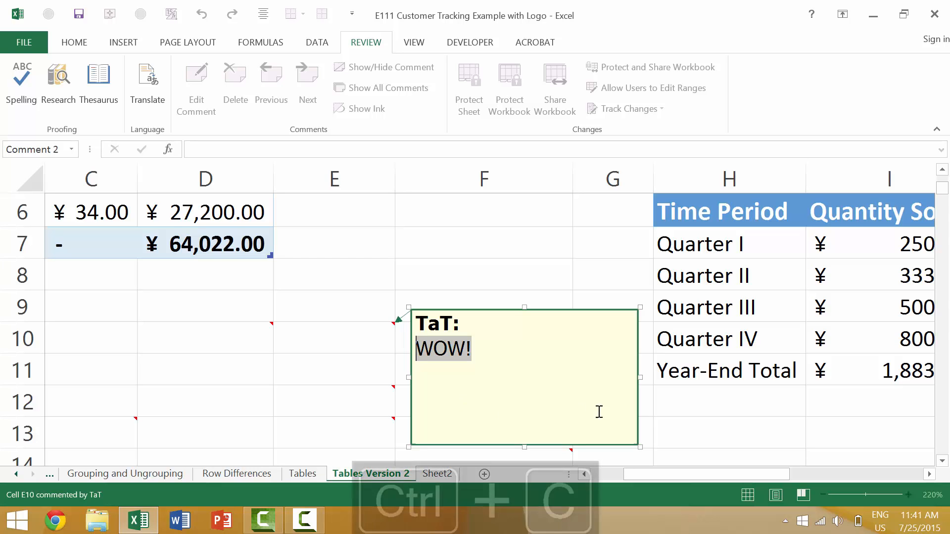
pyautogui.click(81, 46)
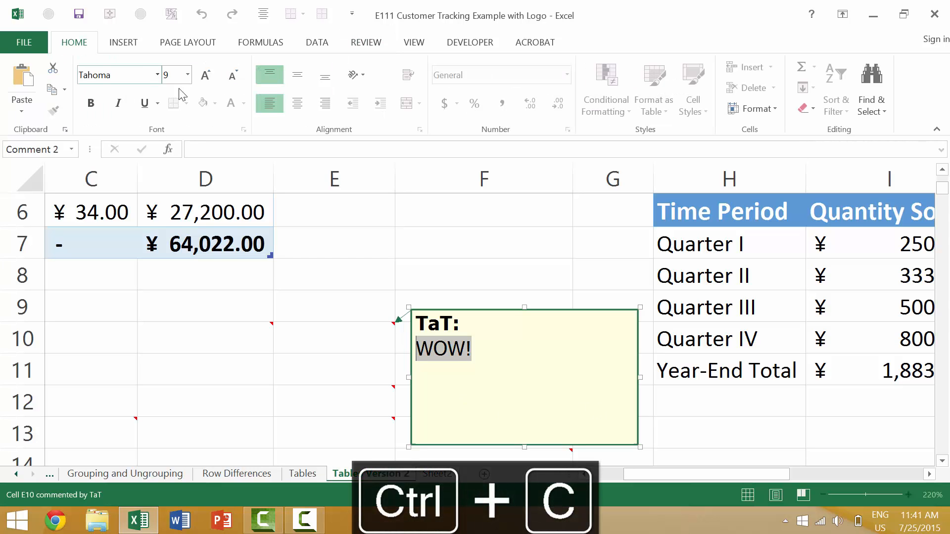
pyautogui.click(207, 78)
pyautogui.click(208, 79)
pyautogui.click(206, 78)
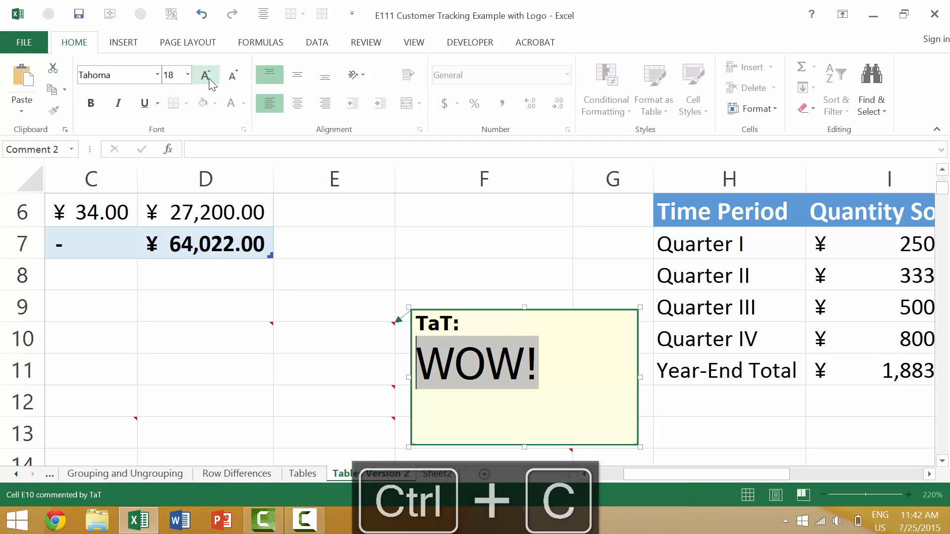
pyautogui.click(206, 77)
pyautogui.click(206, 77)
pyautogui.click(206, 77)
pyautogui.click(205, 77)
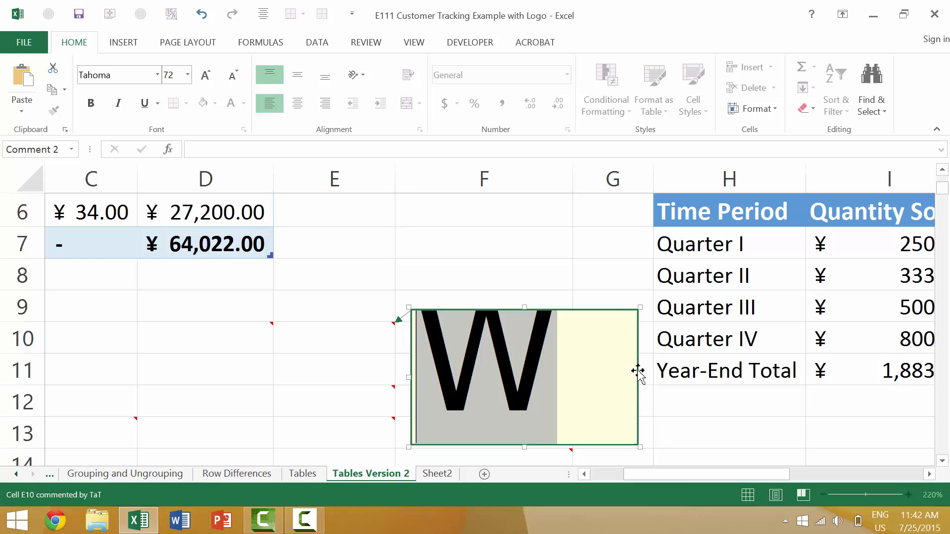
# Step: Resize cell E10's comment box so it spans roughly columns F to J, rows 9 to 24
pyautogui.moveTo(635, 448); pyautogui.dragTo(865, 369)
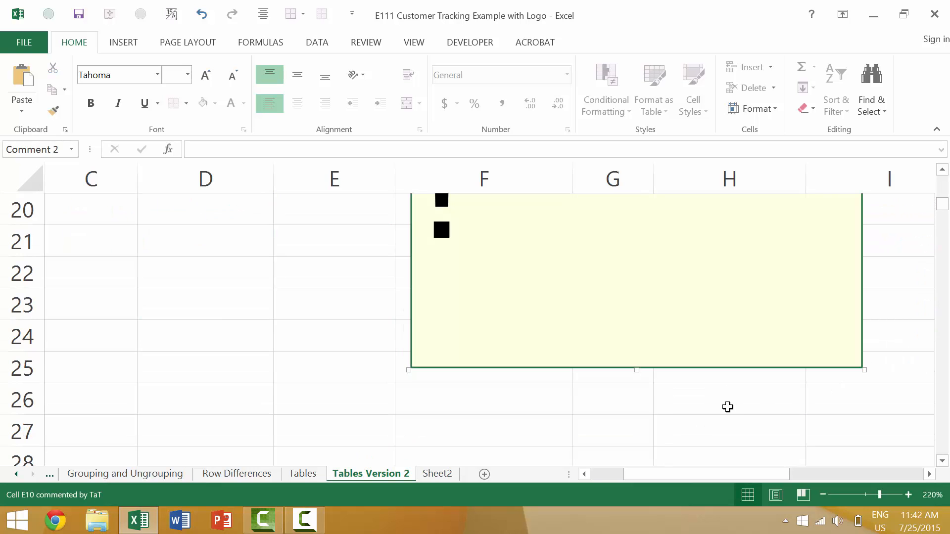
pyautogui.scroll(6, 651, 392)
pyautogui.keyDown('ctrl'); pyautogui.scroll(-2, 654, 397); pyautogui.keyUp('ctrl')
pyautogui.keyDown('ctrl'); pyautogui.scroll(-2, 654, 397); pyautogui.keyUp('ctrl')
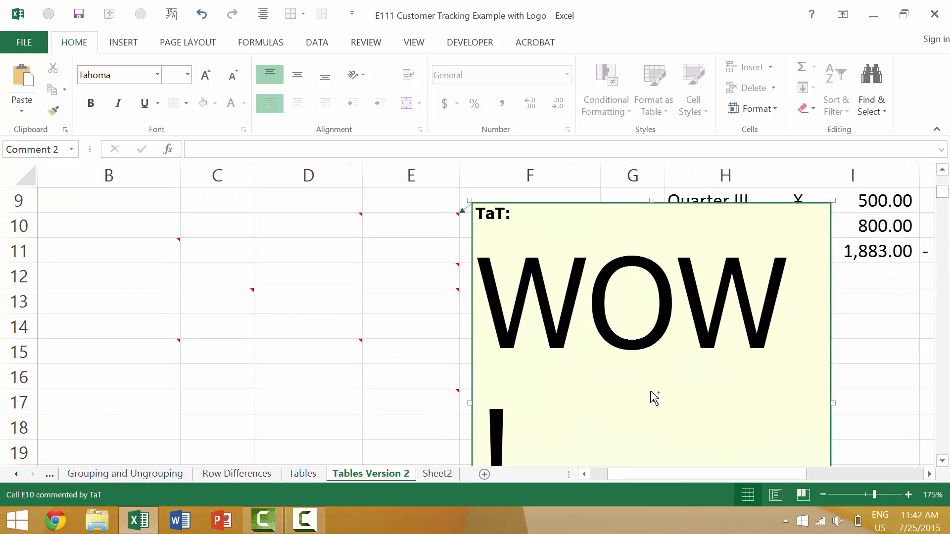
pyautogui.keyDown('ctrl'); pyautogui.scroll(-1, 664, 424); pyautogui.keyUp('ctrl')
pyautogui.keyDown('ctrl'); pyautogui.scroll(-2, 665, 434); pyautogui.keyUp('ctrl')
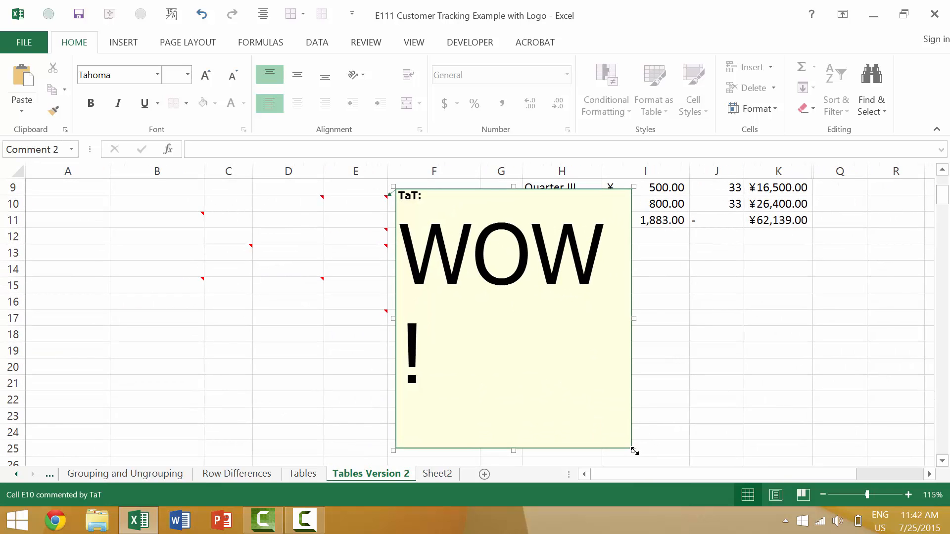
pyautogui.moveTo(634, 451); pyautogui.dragTo(716, 430)
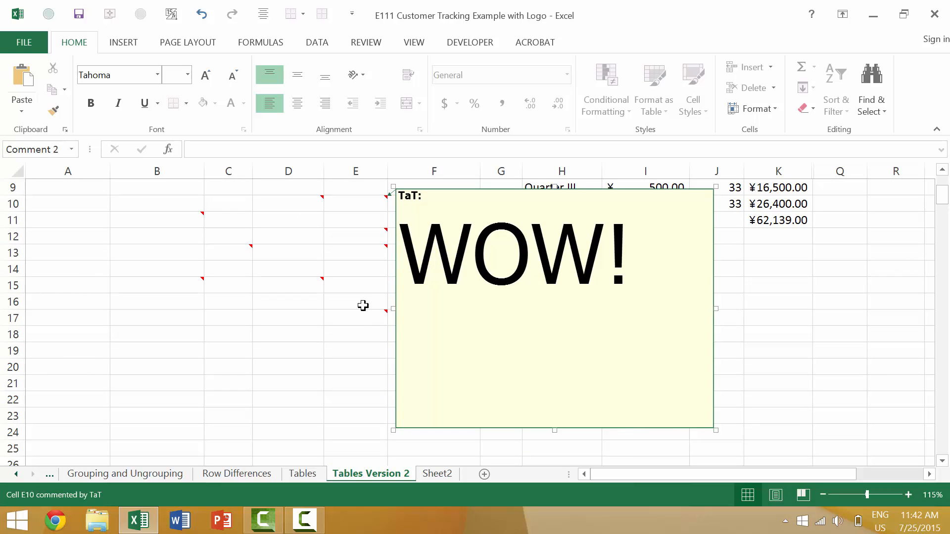
pyautogui.click(361, 331)
# Step: Hover over cell D10 to display its comment
pyautogui.moveTo(369, 201)
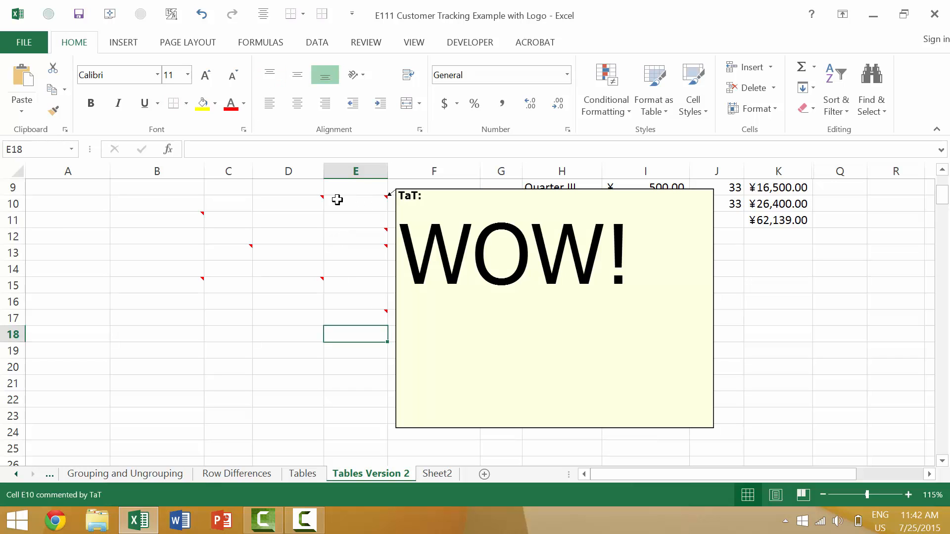
pyautogui.moveTo(299, 199)
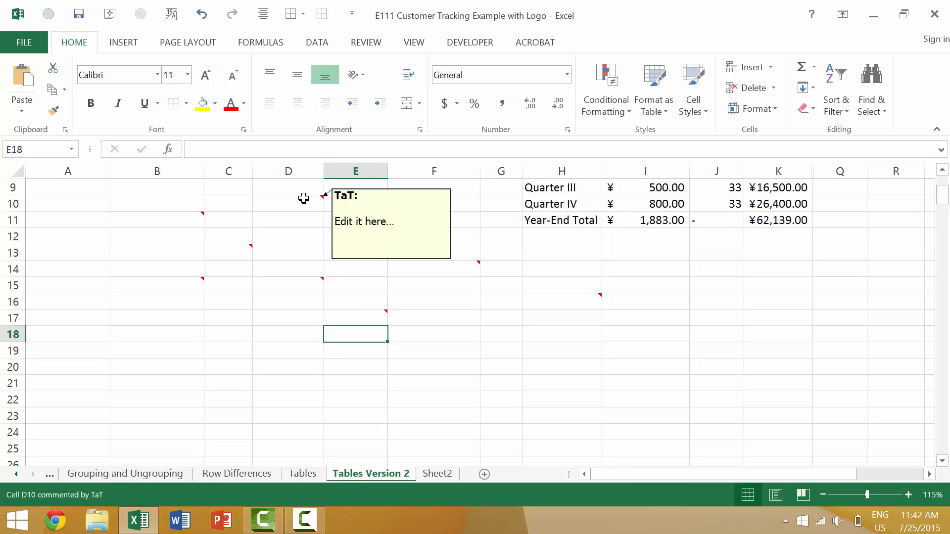
# Step: Open cell E10's comment for editing, select all its text and make it bold
pyautogui.click(337, 201)
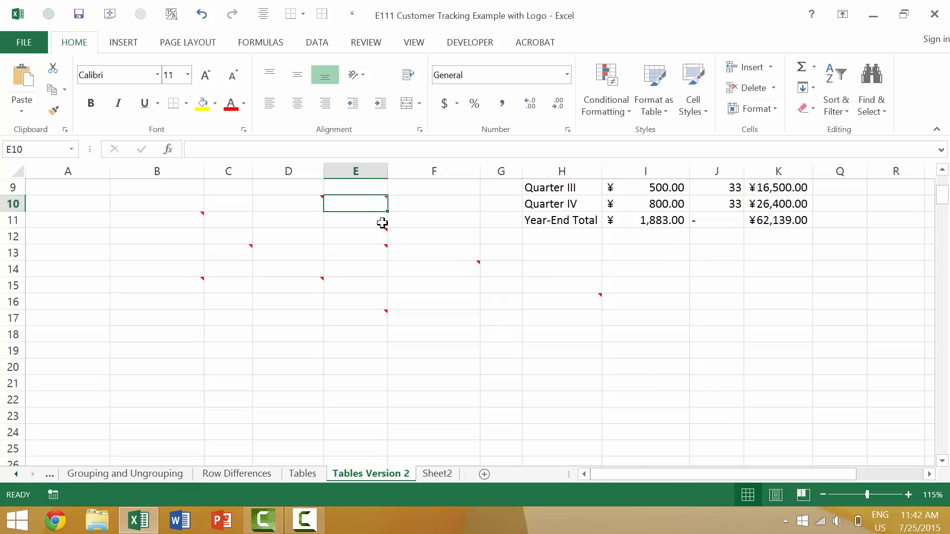
pyautogui.hotkey('shift', 'F2')
pyautogui.click(474, 270)
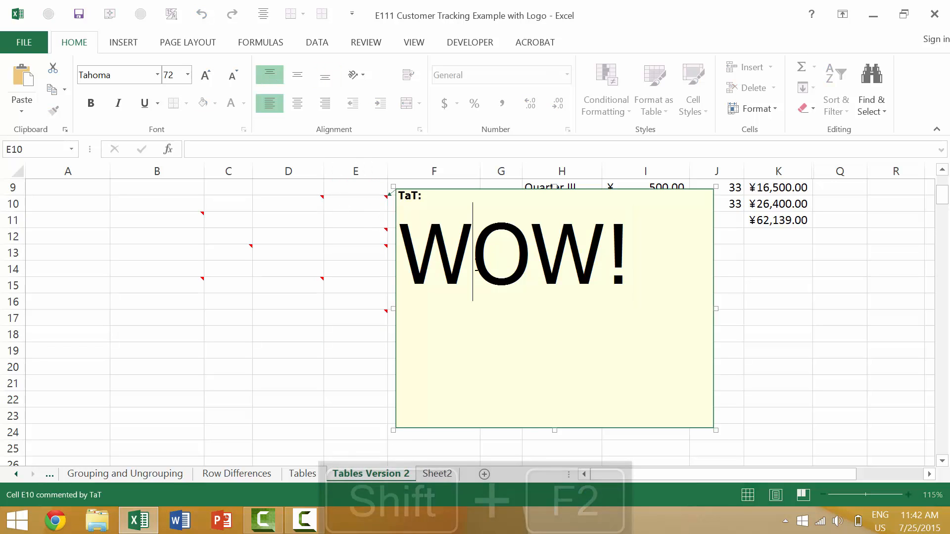
pyautogui.hotkey('ctrl', 'a')
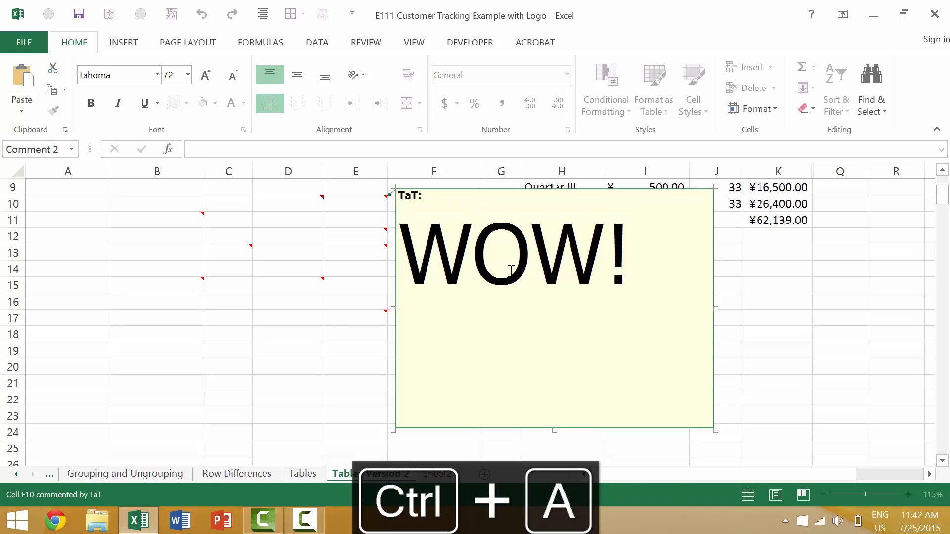
pyautogui.hotkey('ctrl', 'a')
pyautogui.click(94, 110)
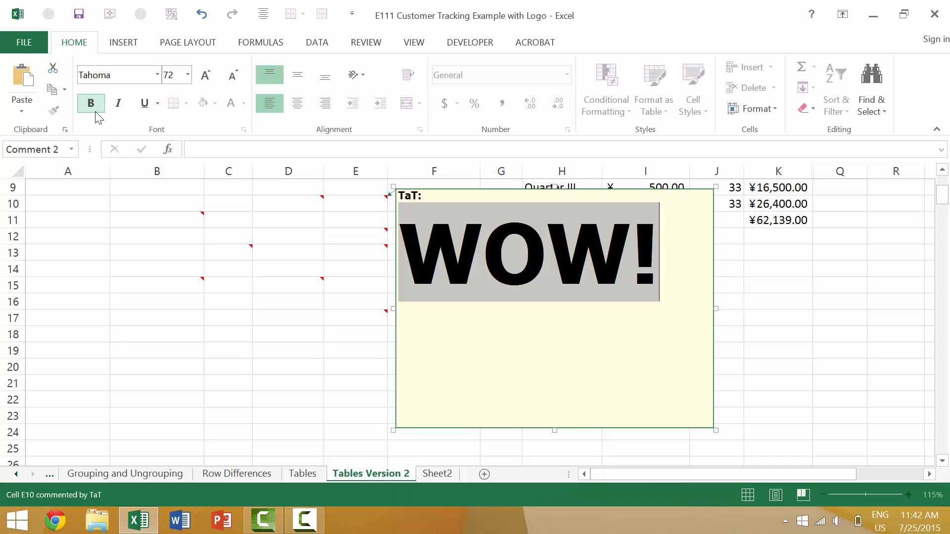
pyautogui.click(94, 110)
pyautogui.click(94, 110)
# Step: Narrow cell E10's comment box so it spans about columns F to G
pyautogui.moveTo(715, 309); pyautogui.dragTo(588, 322)
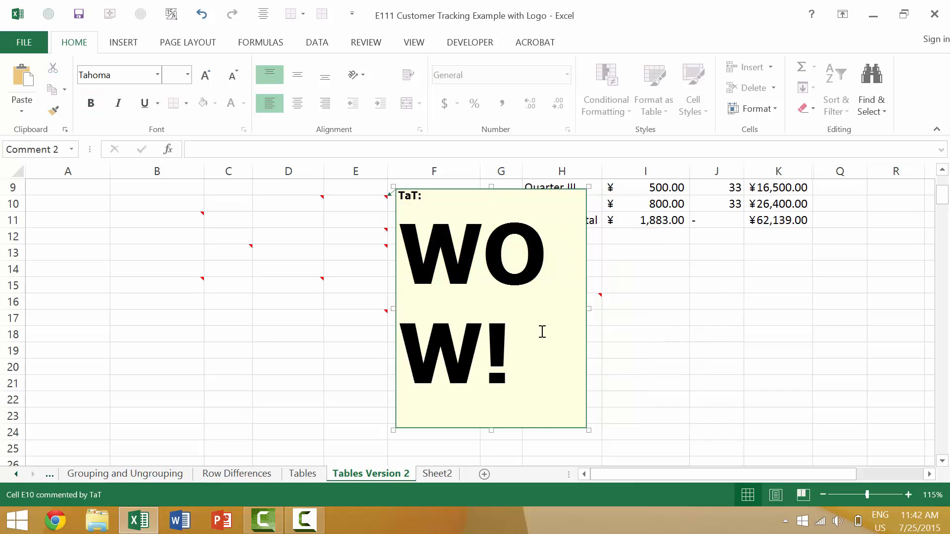
pyautogui.click(565, 313)
pyautogui.scroll(2, 560, 288)
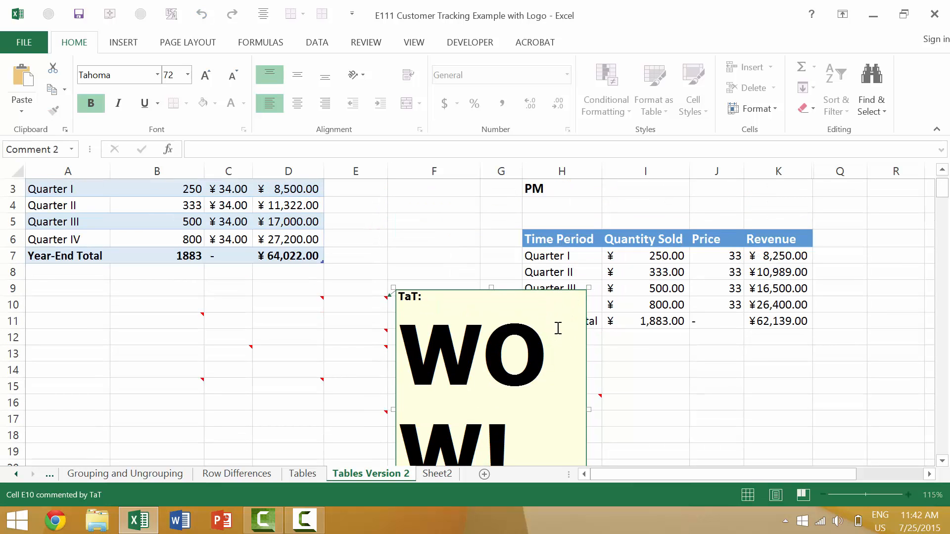
pyautogui.moveTo(558, 328); pyautogui.dragTo(559, 291)
pyautogui.click(573, 301)
# Step: Move the comment box up to start at row 1 in column G and widen it to about column K
pyautogui.moveTo(569, 292); pyautogui.dragTo(662, 194)
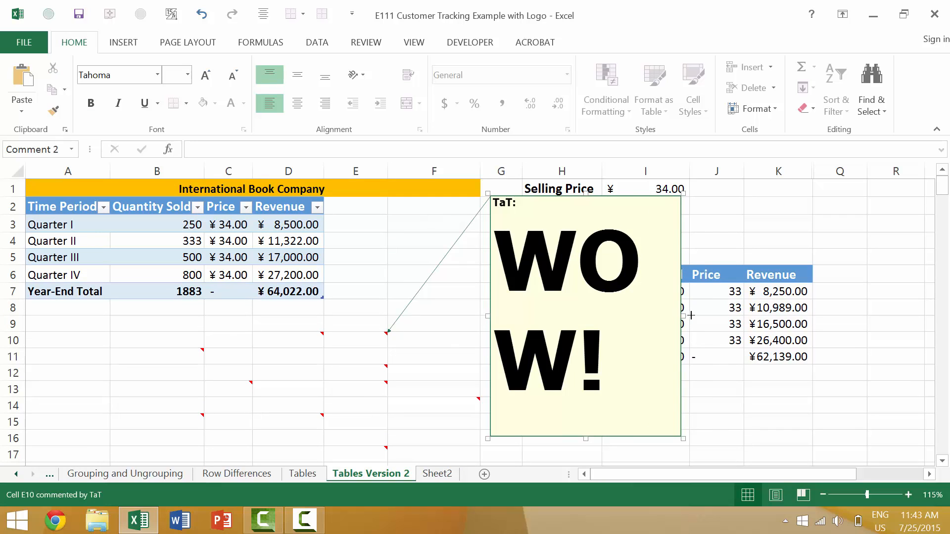
pyautogui.moveTo(691, 315); pyautogui.dragTo(780, 316)
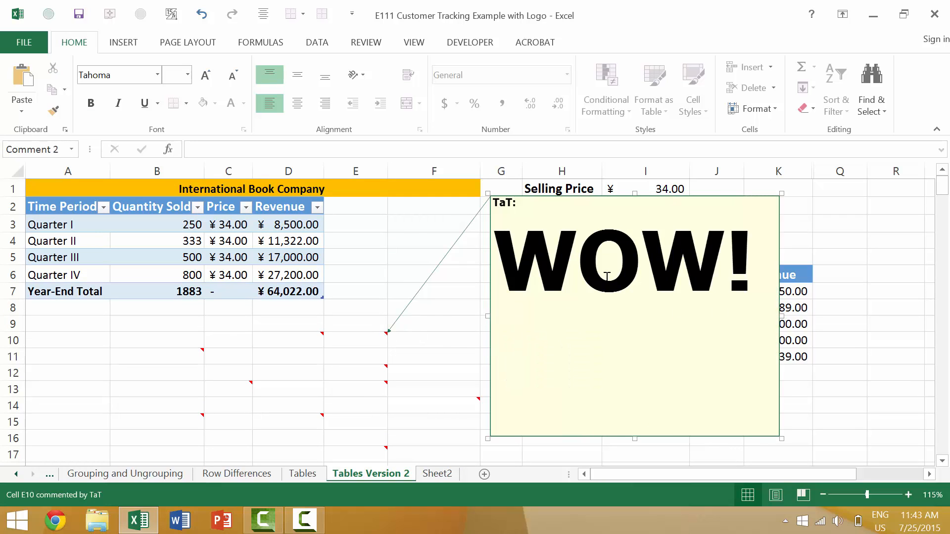
# Step: Move the comment box over columns A to D near the top of the sheet, then deselect it
pyautogui.moveTo(651, 192); pyautogui.dragTo(203, 216)
pyautogui.scroll(-1, 348, 340)
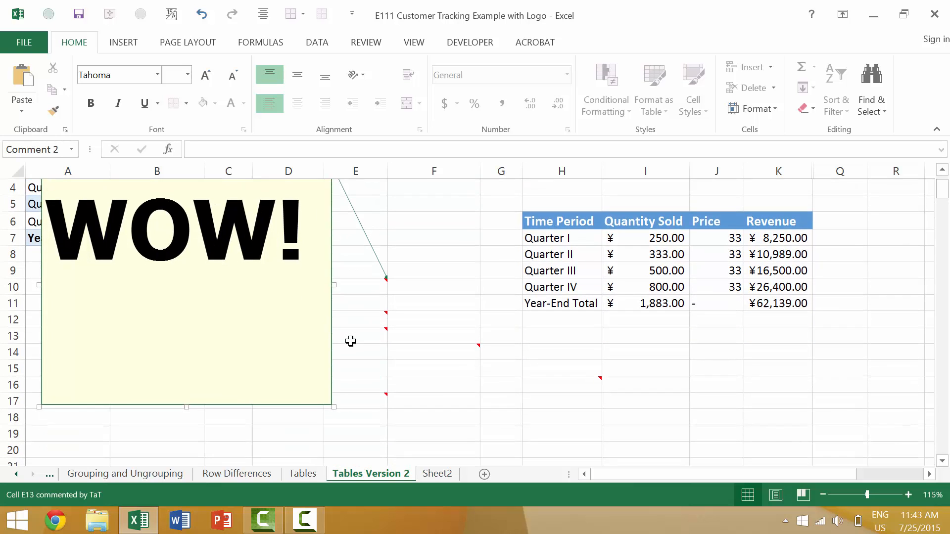
pyautogui.moveTo(351, 341)
pyautogui.click(459, 259)
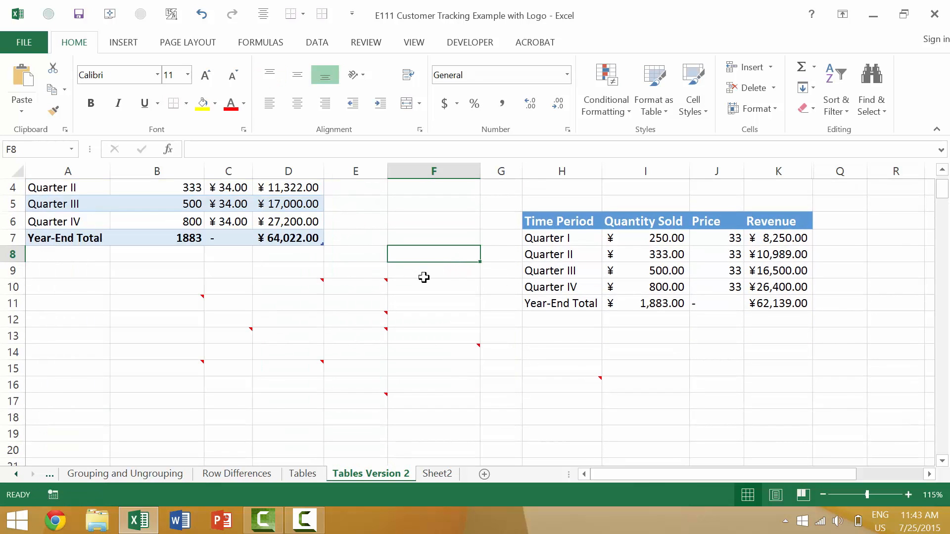
# Step: Insert a new empty comment on cell G17 and close it
pyautogui.moveTo(373, 282)
pyautogui.scroll(-1, 406, 263)
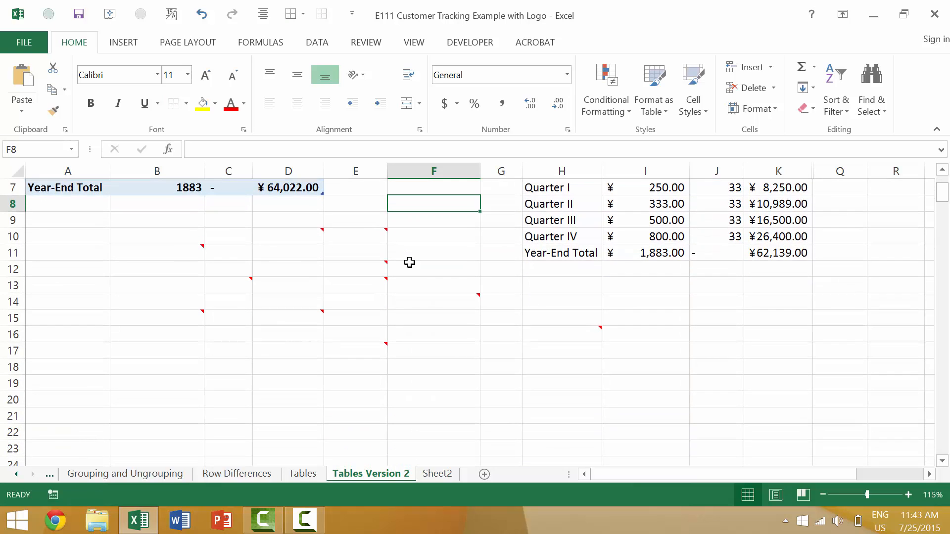
pyautogui.click(456, 333)
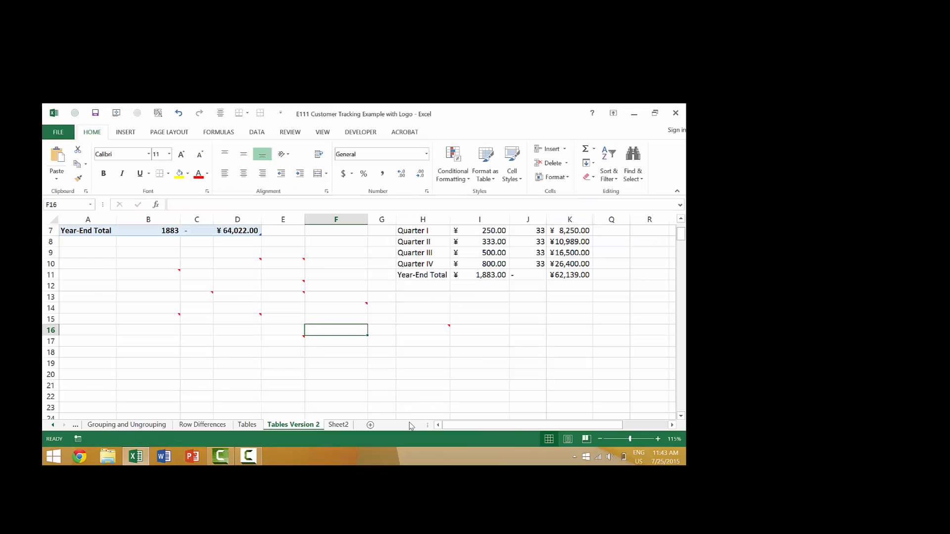
pyautogui.click(377, 340)
pyautogui.hotkey('shift', 'F2')
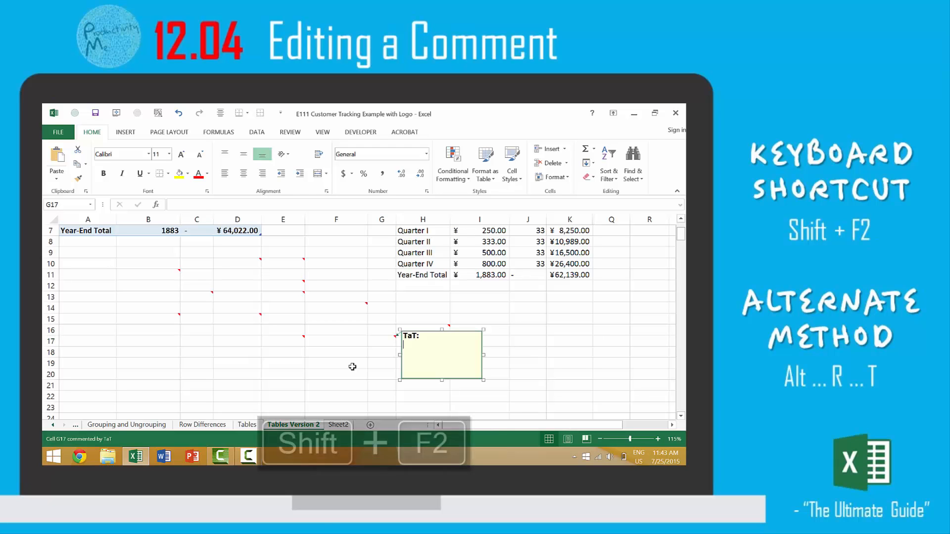
pyautogui.click(368, 384)
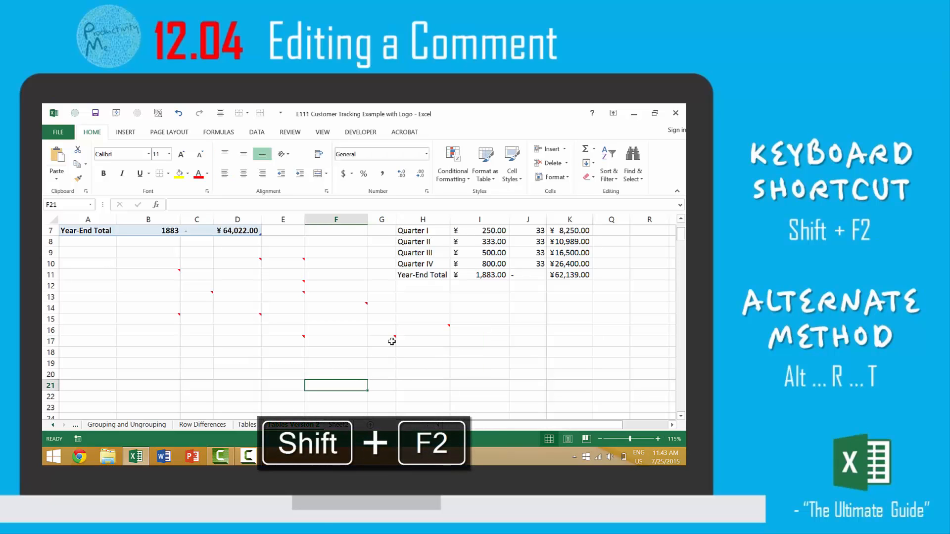
# Step: Reopen cell G17's comment for editing, enter the text "Edit" and close it
pyautogui.click(387, 353)
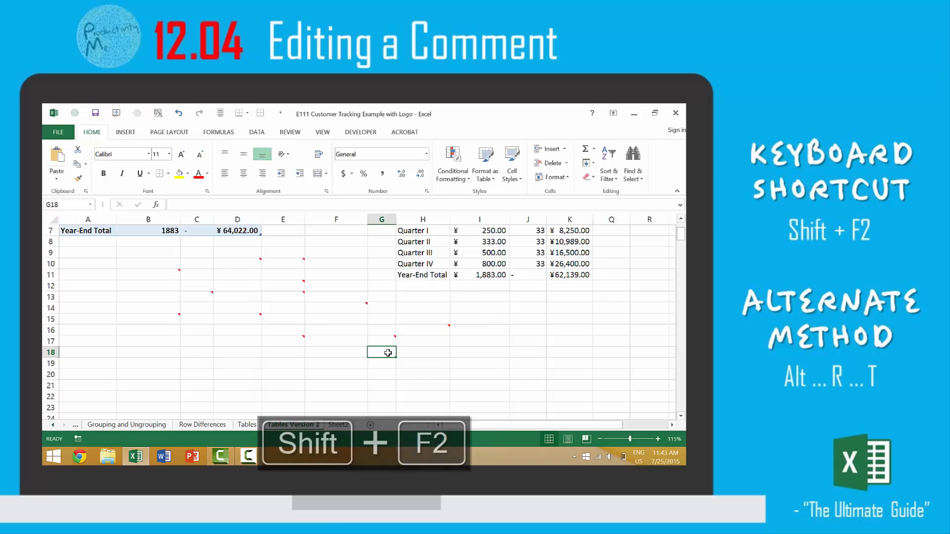
pyautogui.press('Up')
pyautogui.hotkey('shift', 'F2')
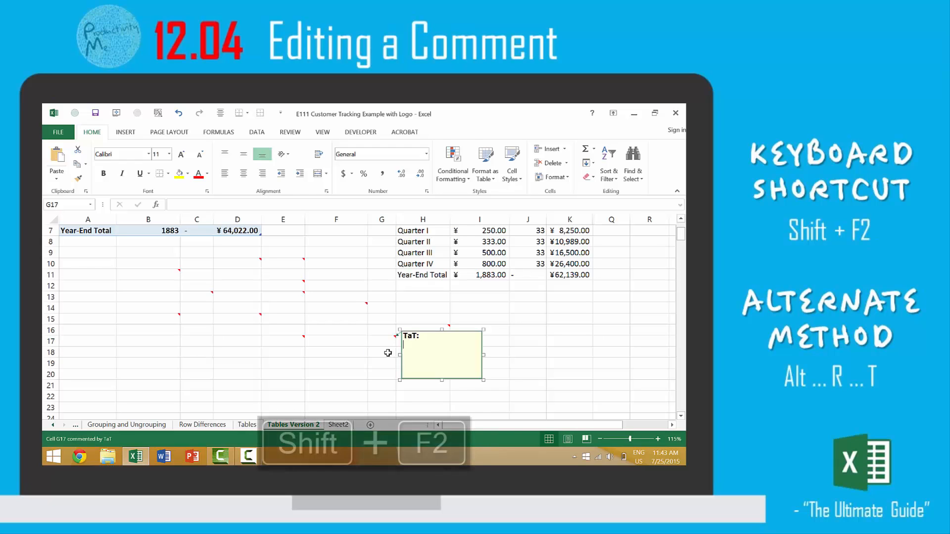
pyautogui.write('Edfi')
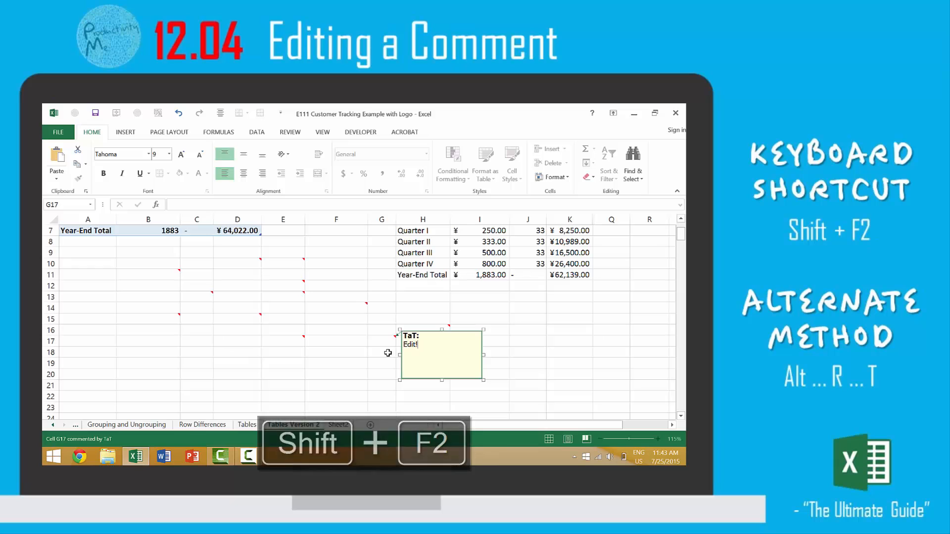
pyautogui.click(388, 352)
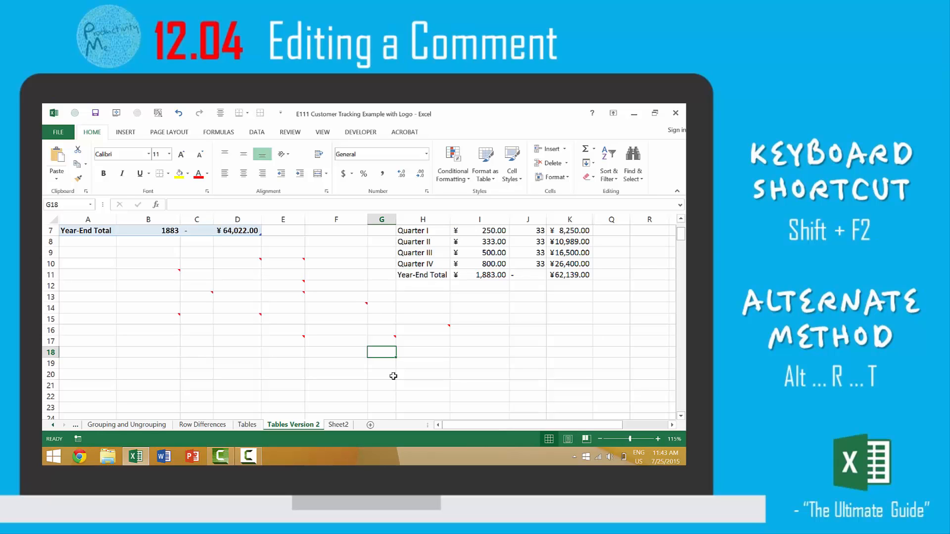
# Step: Select cell G17 and bring up the comment editing commands to examine them
pyautogui.press('Up')
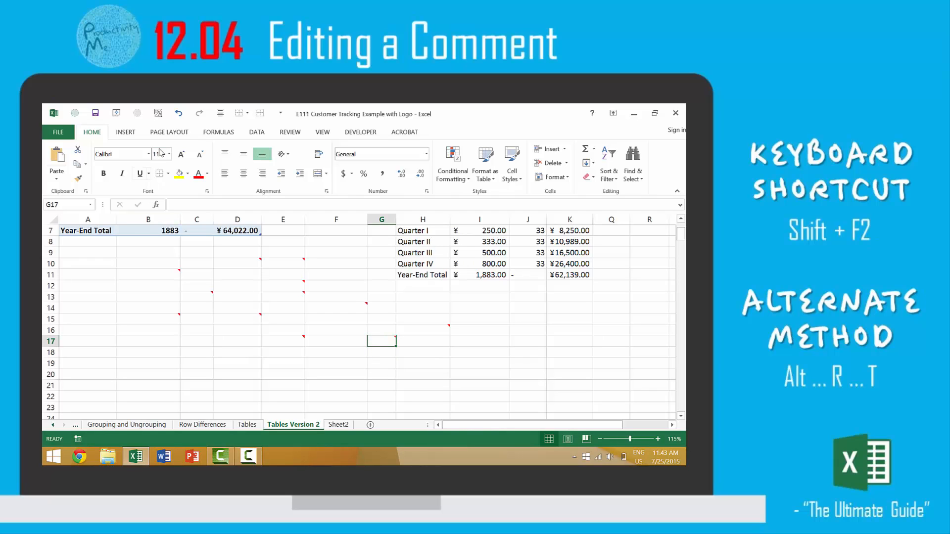
pyautogui.click(291, 132)
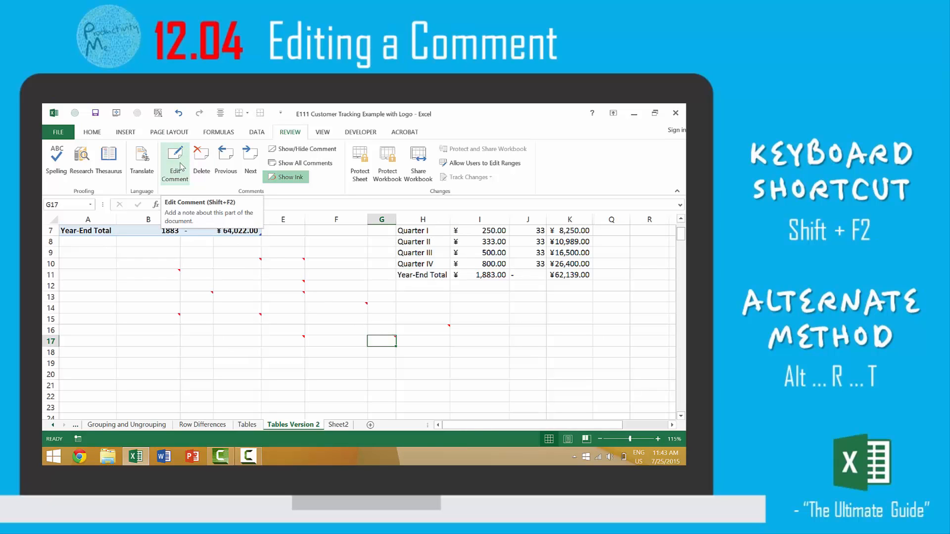
pyautogui.click(383, 330)
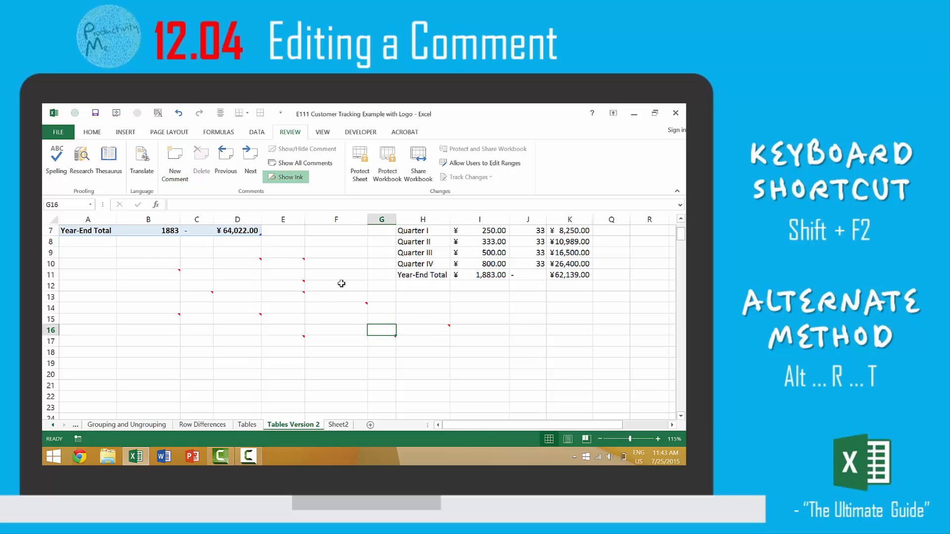